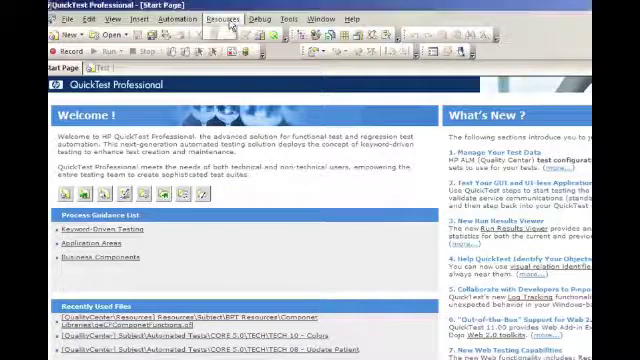
Browse the Automation, Insert and Tools menus to see which commands are available.
click(223, 19)
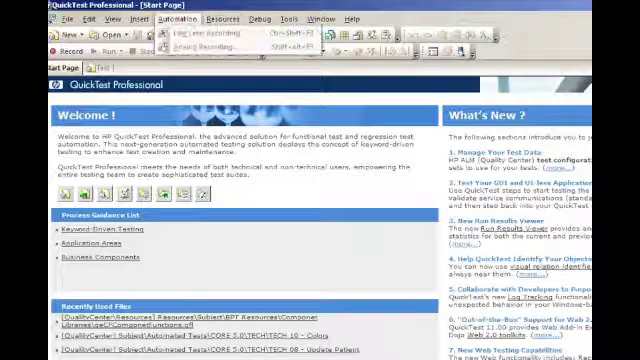
click(152, 24)
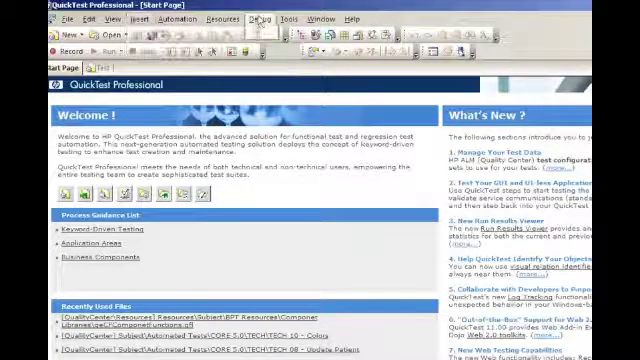
click(288, 19)
click(260, 19)
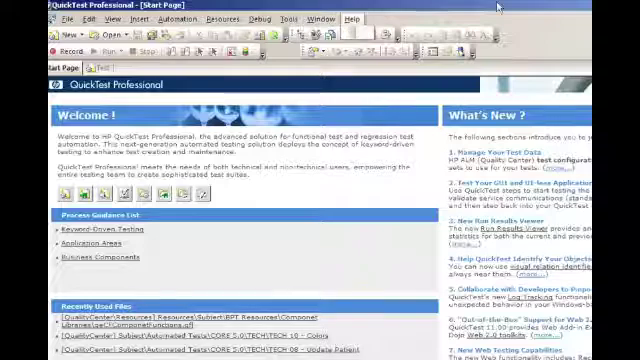
Open toolbar customization from the toolbar context menu and request Restore All.
right_click(432, 20)
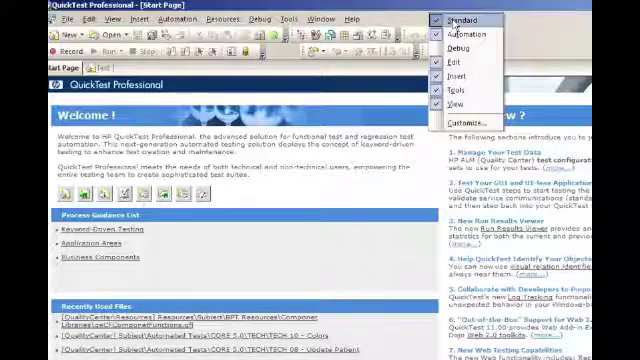
click(466, 122)
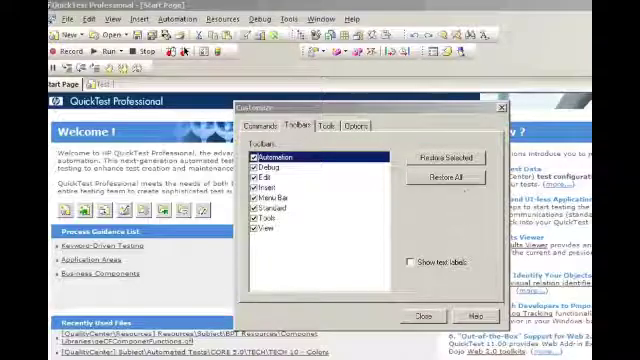
click(446, 178)
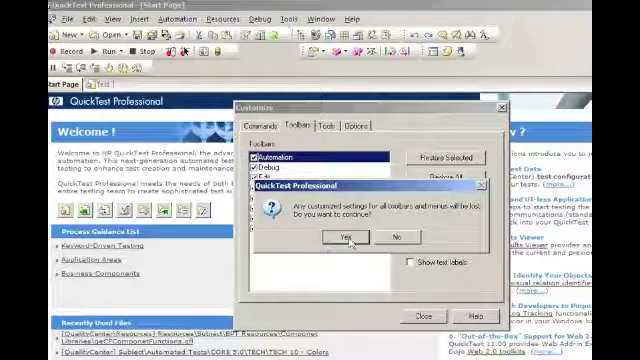
Confirm the toolbar and menu reset, close Customize, and check the Tools menu's commands.
click(346, 238)
click(424, 318)
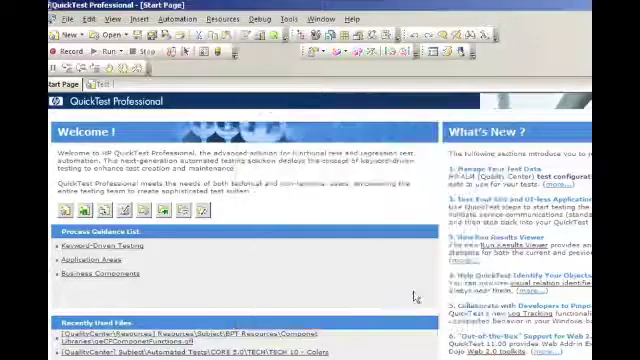
click(318, 19)
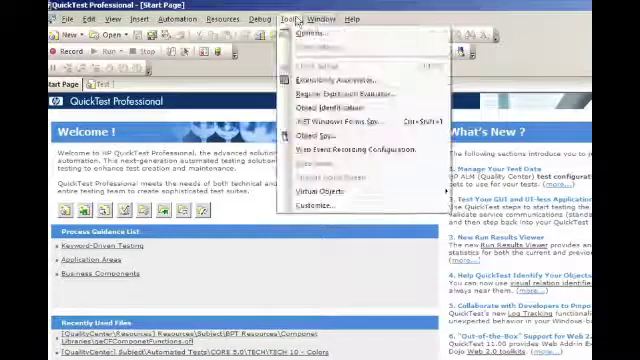